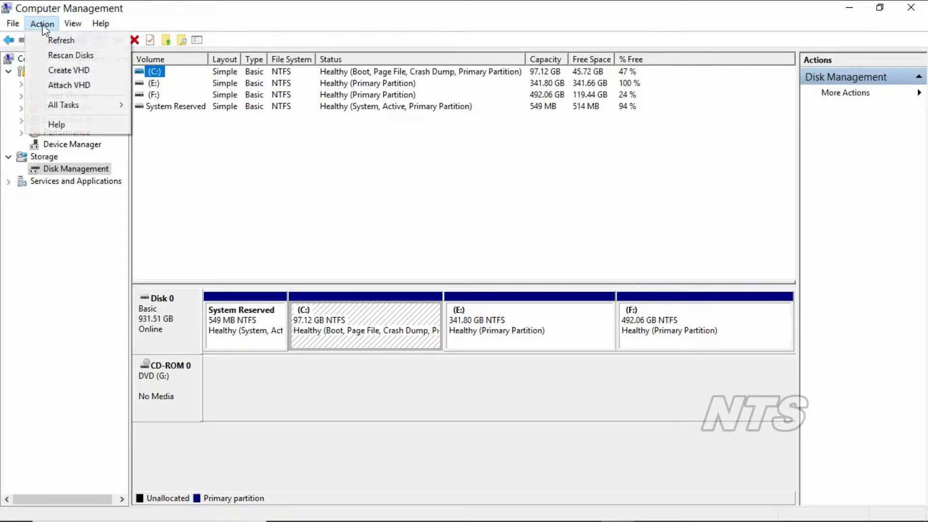
Start creating a virtual hard disk and set its location to a file named My Data on Local Disk (E:)
click(42, 25)
click(42, 24)
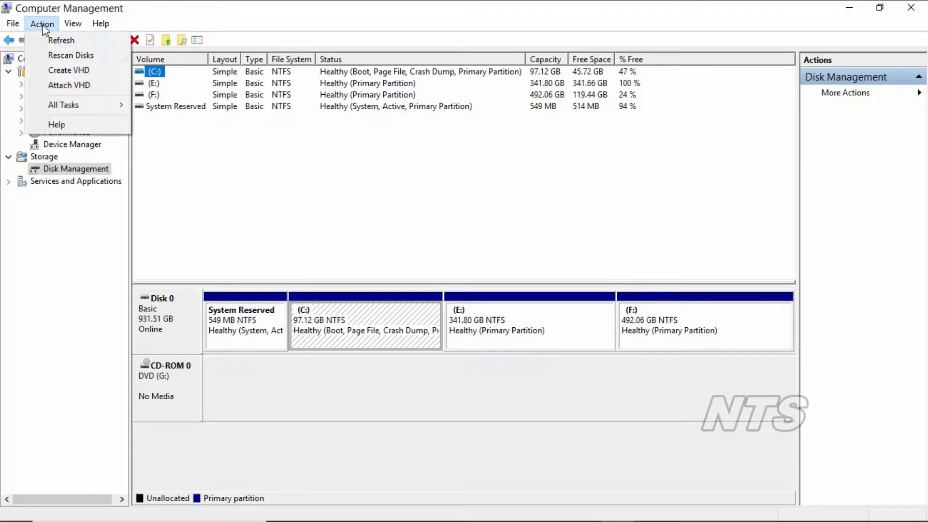
click(72, 69)
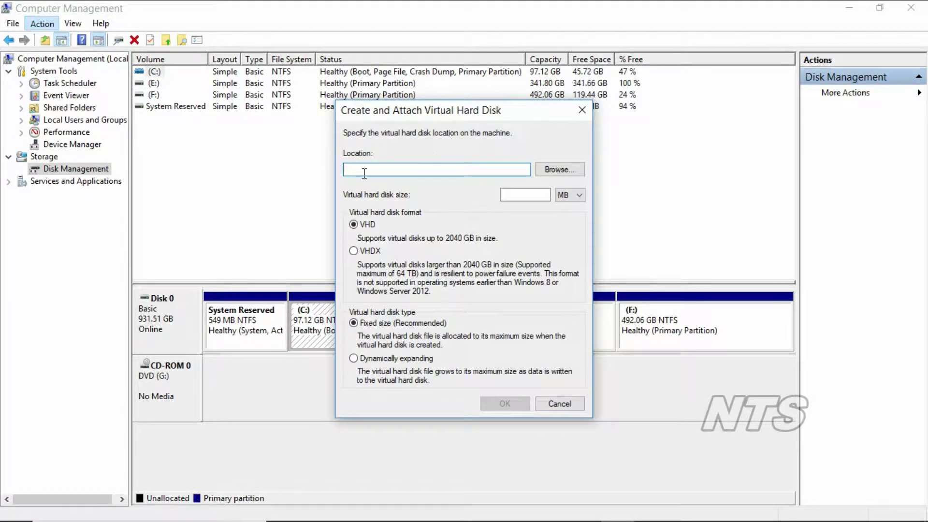
click(558, 170)
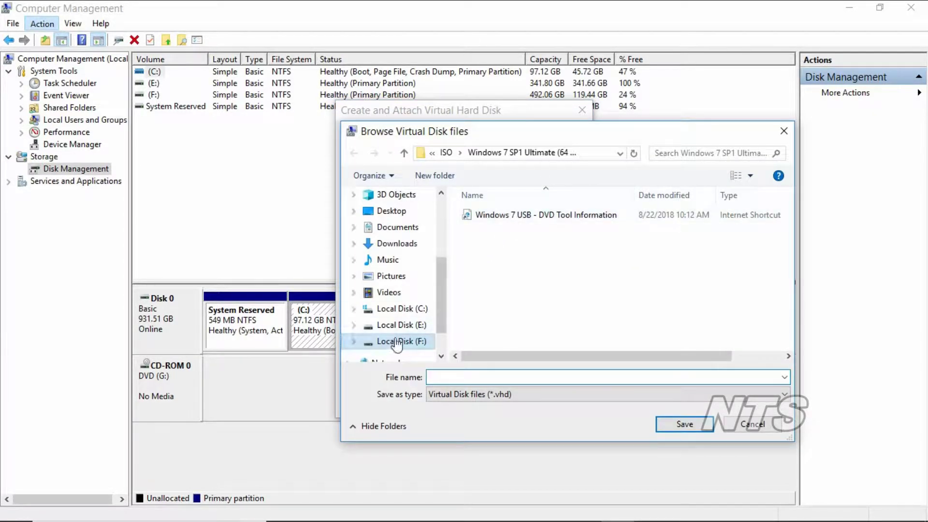
click(405, 325)
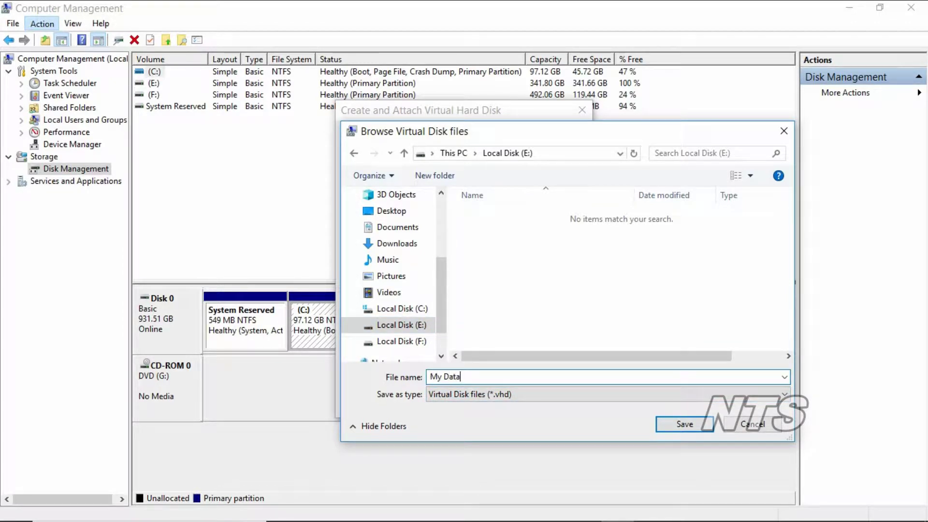
click(689, 427)
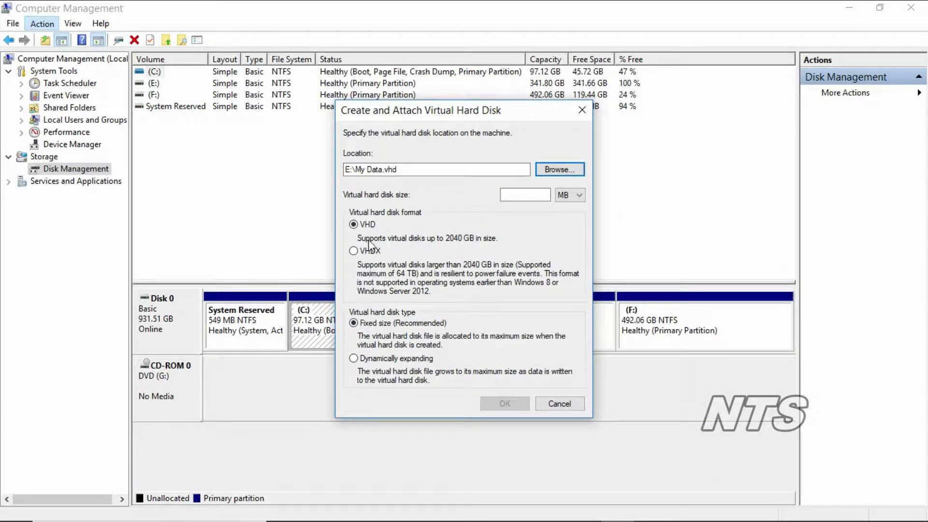
Set the virtual hard disk size to 2 GB and create it in VHD format with fixed size
click(579, 196)
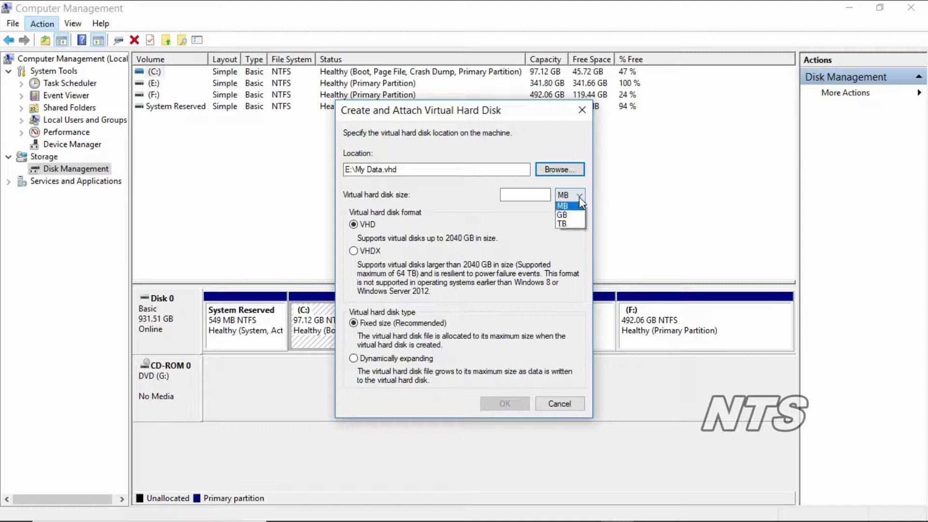
click(561, 217)
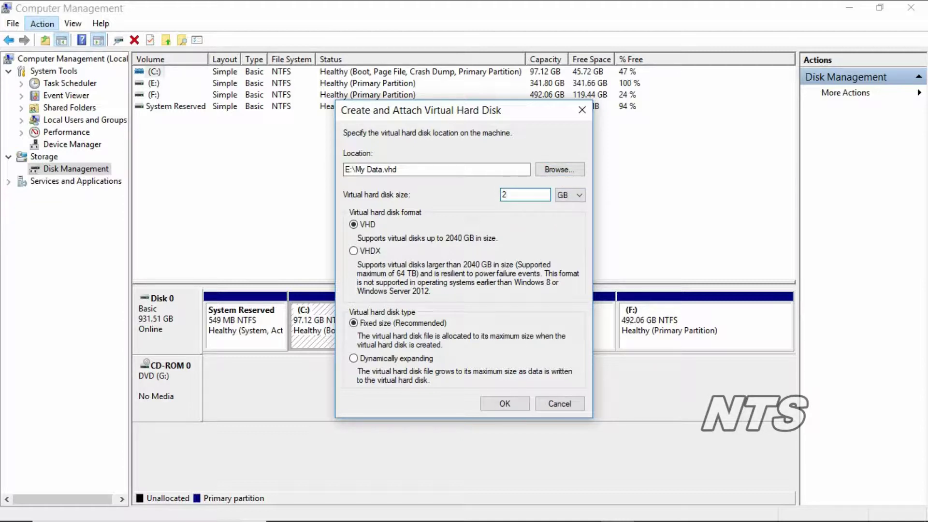
click(515, 407)
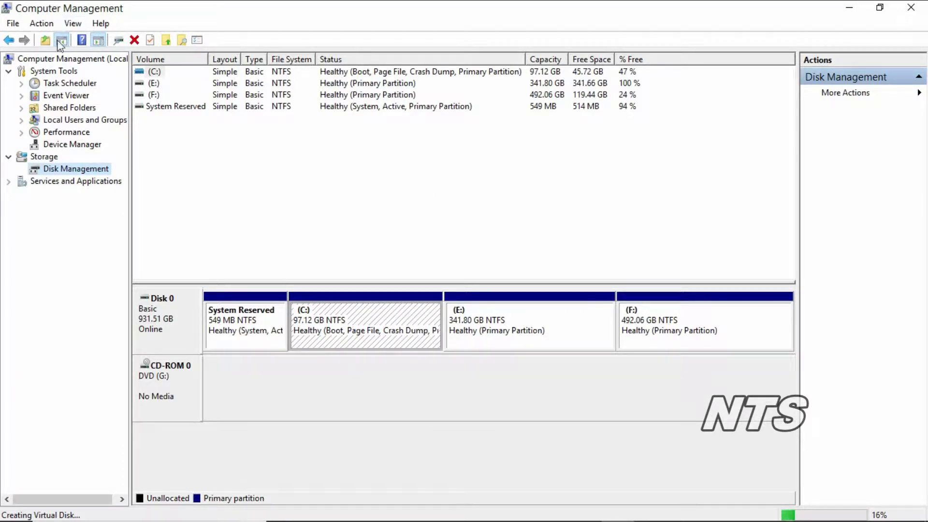
click(42, 23)
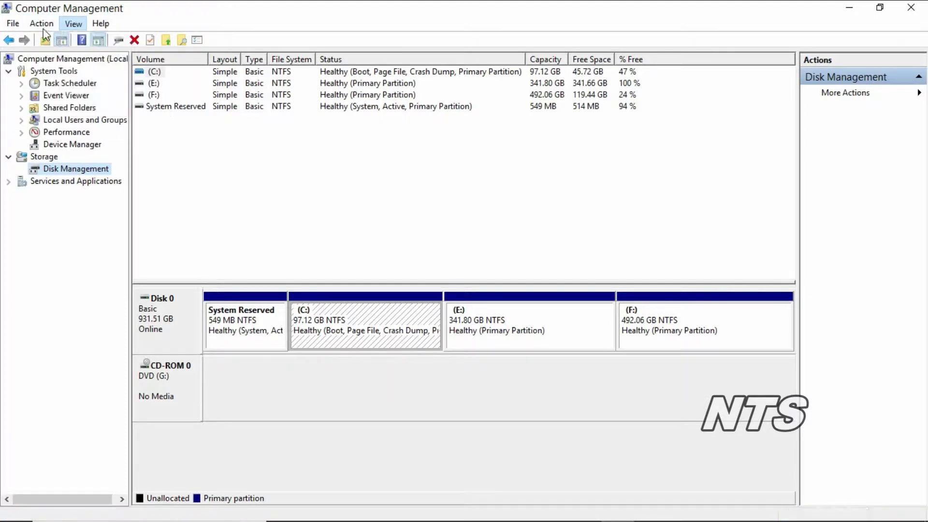
click(42, 25)
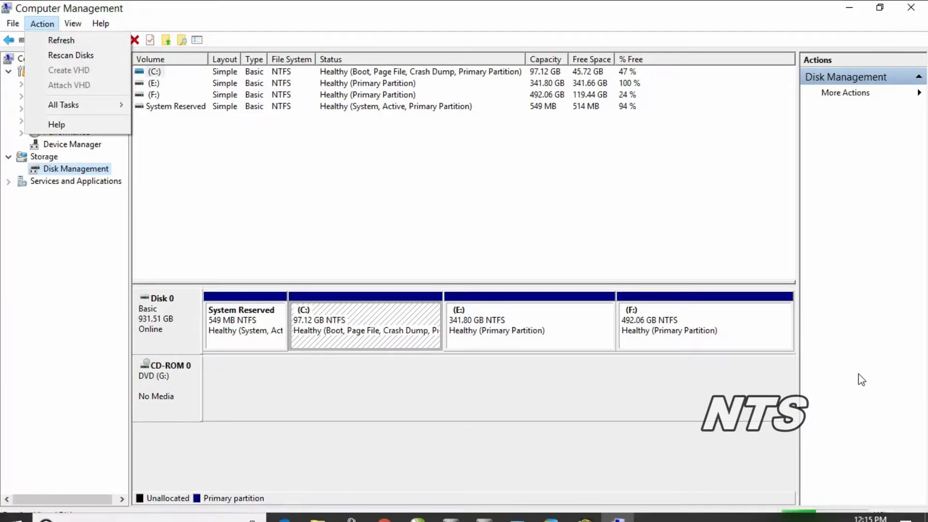
mouse_move(826, 520)
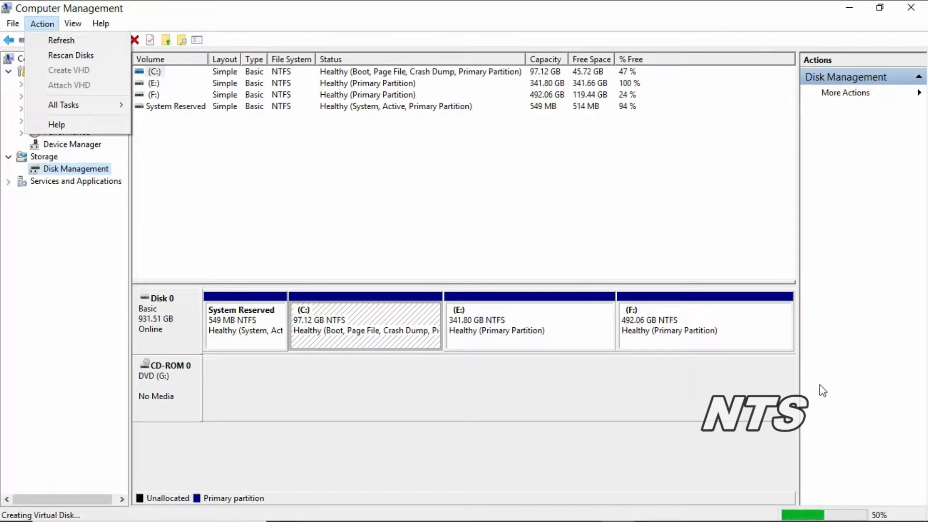
click(825, 500)
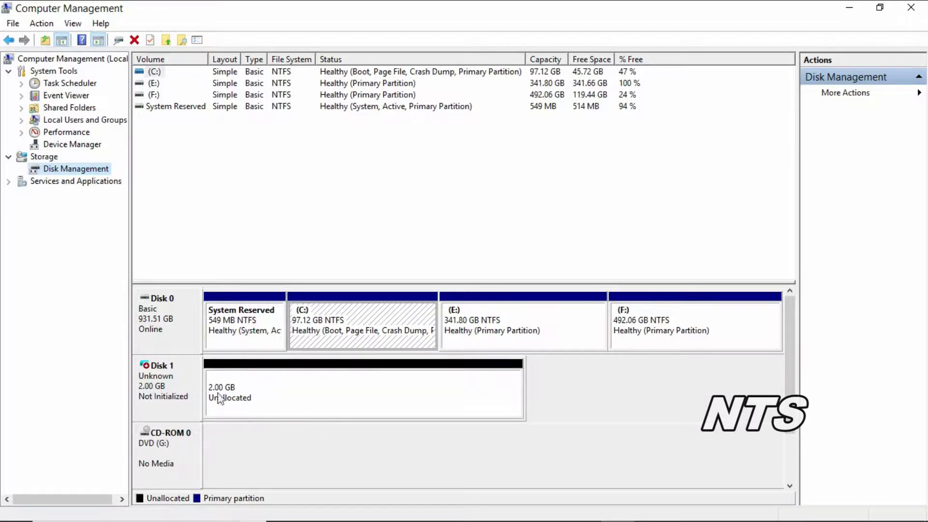
Initialize Disk 1 with the MBR (Master Boot Record) partition style
right_click(307, 392)
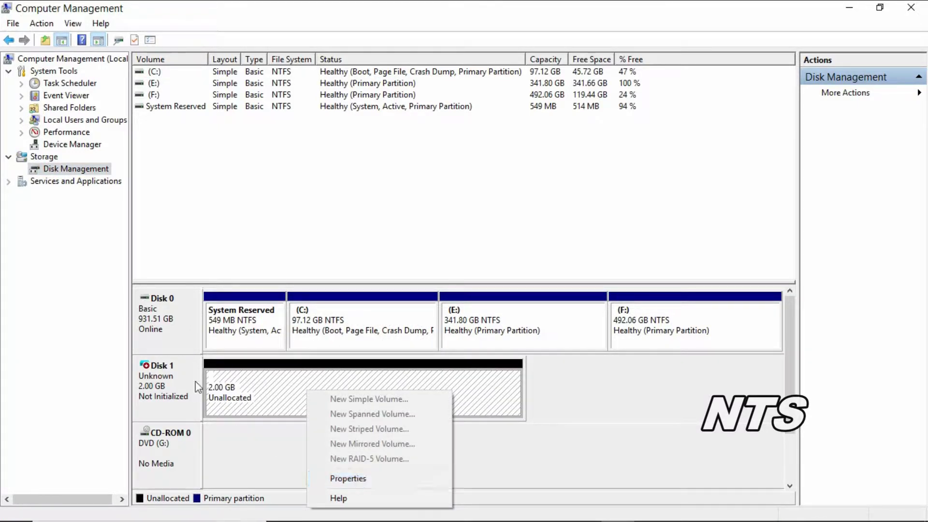
click(172, 388)
right_click(172, 388)
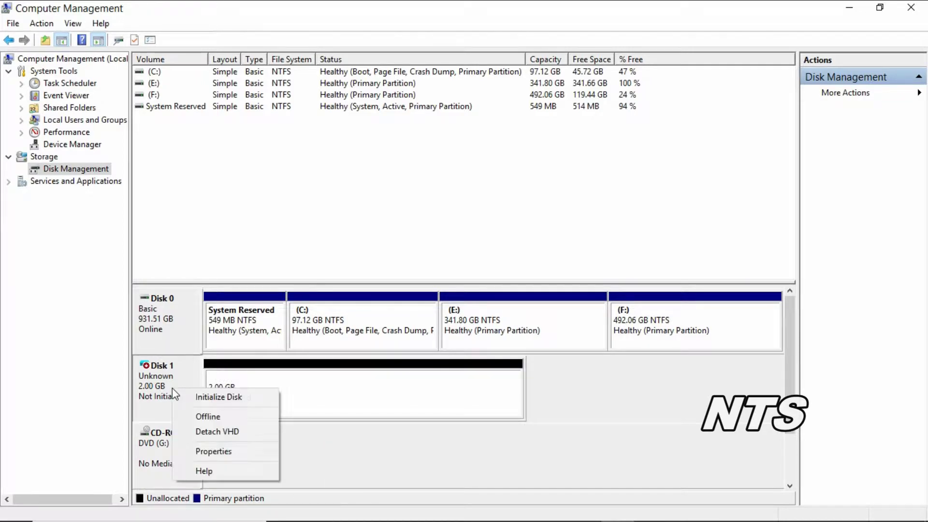
click(229, 398)
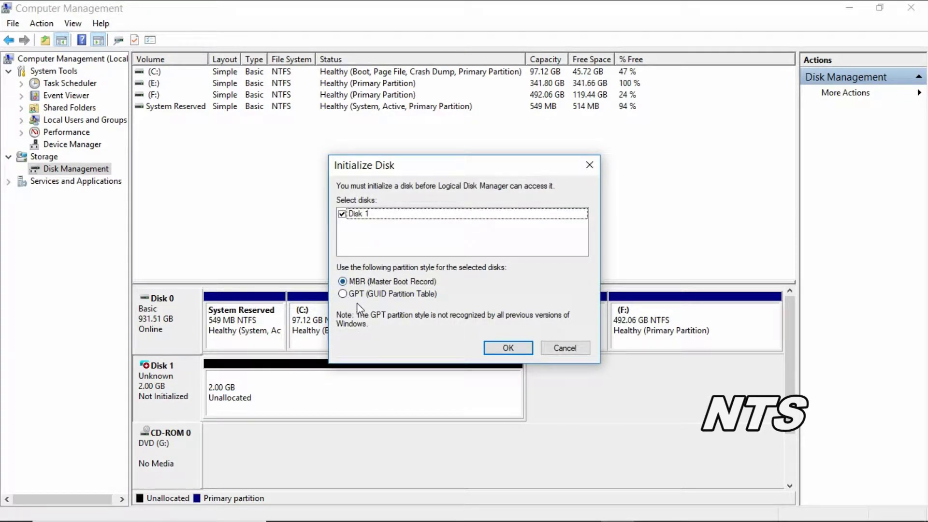
click(507, 346)
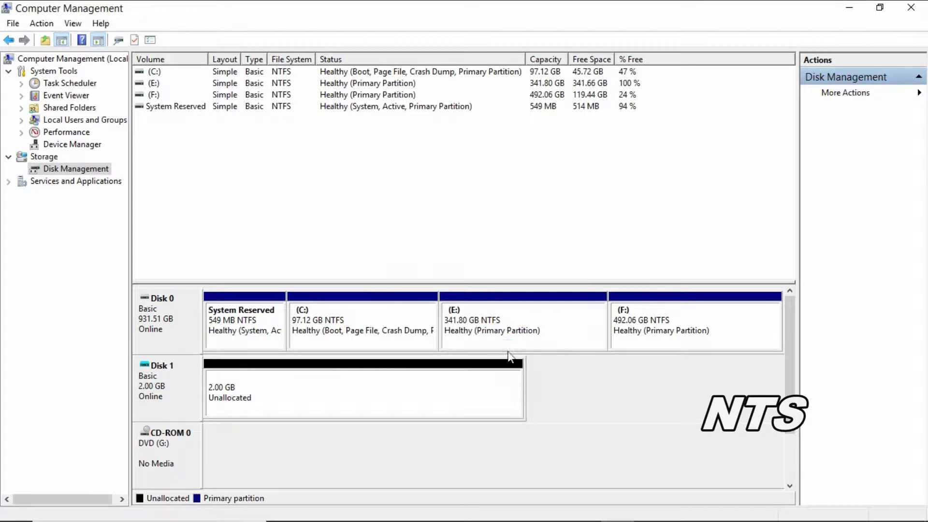
Create a 2045 MB simple volume on Disk 1 with drive letter D, quick-formatted as NTFS and labelled New Volume
right_click(312, 380)
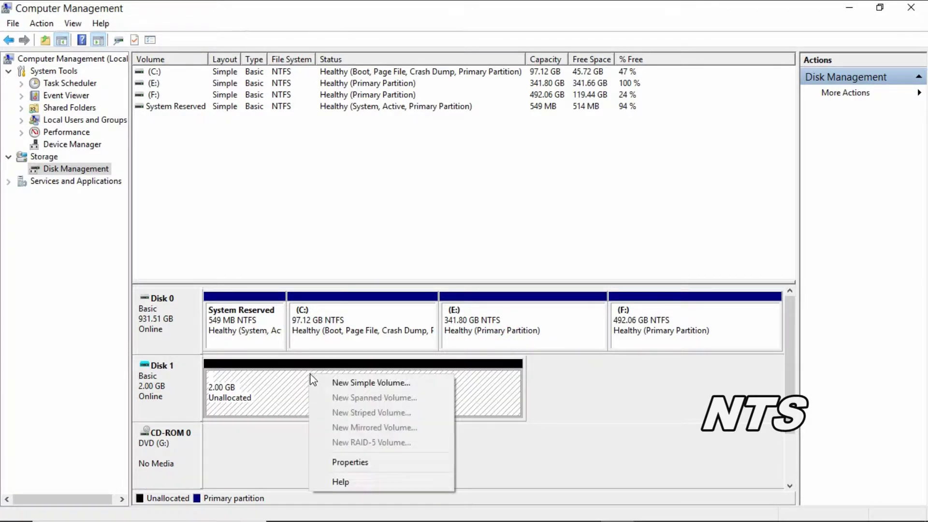
click(361, 387)
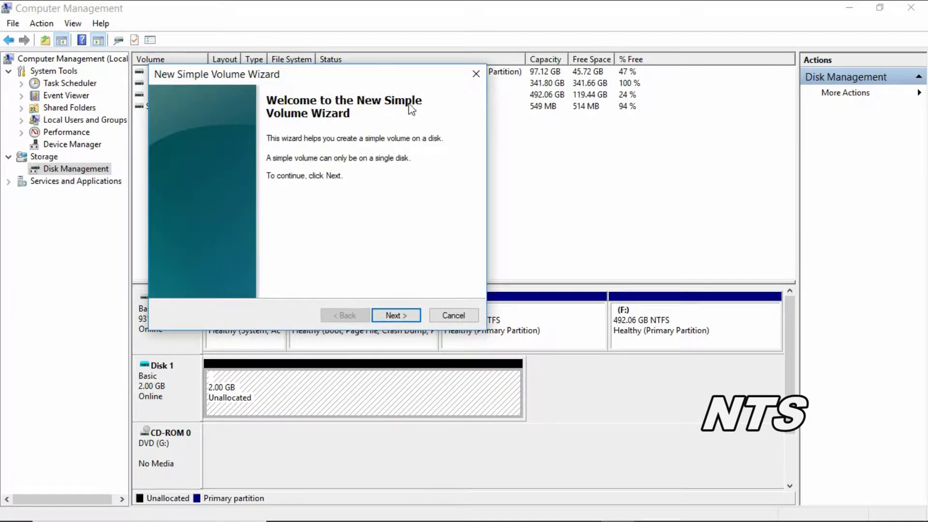
click(406, 314)
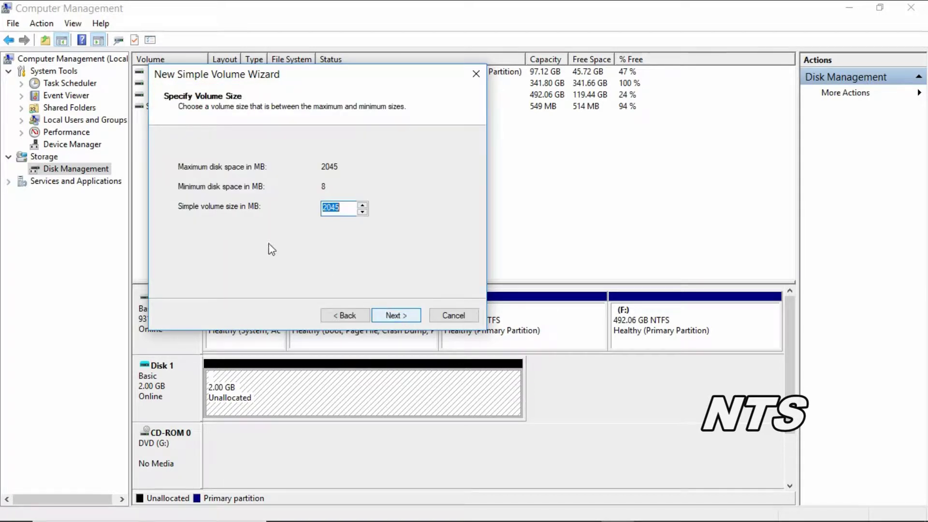
click(388, 313)
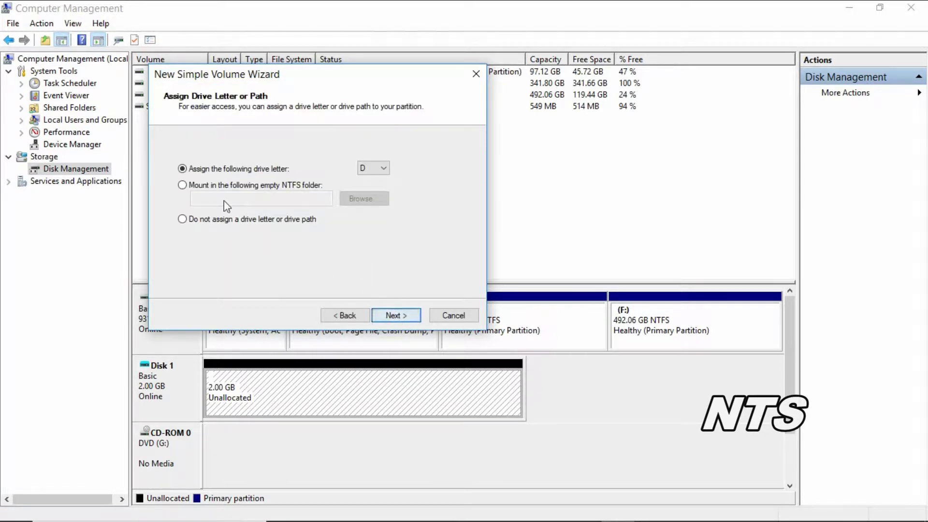
click(396, 315)
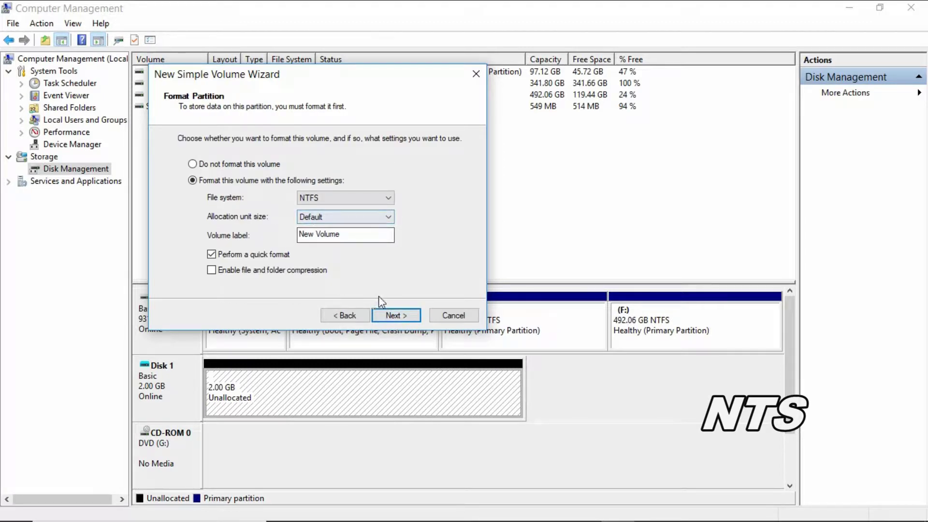
click(395, 317)
click(397, 315)
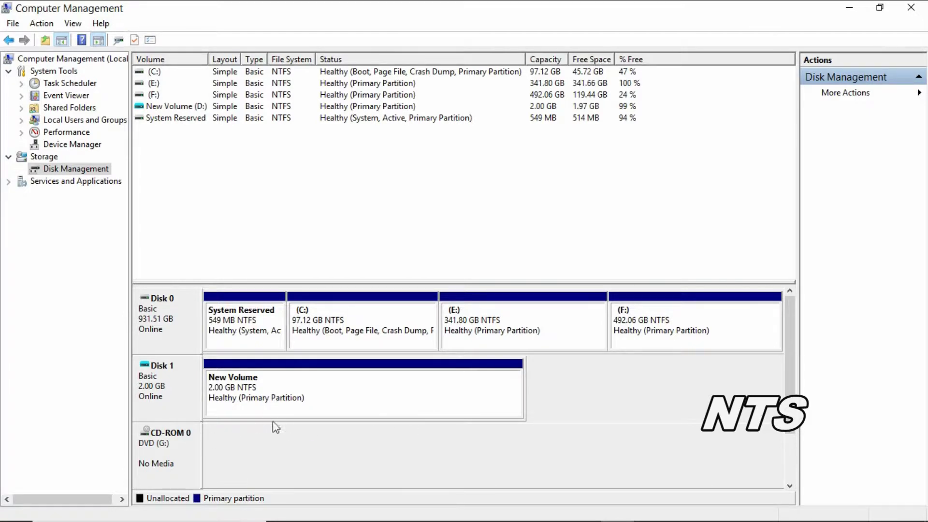
Close Computer Management, open This PC in File Explorer, and check the contents of New Volume (D:)
click(911, 6)
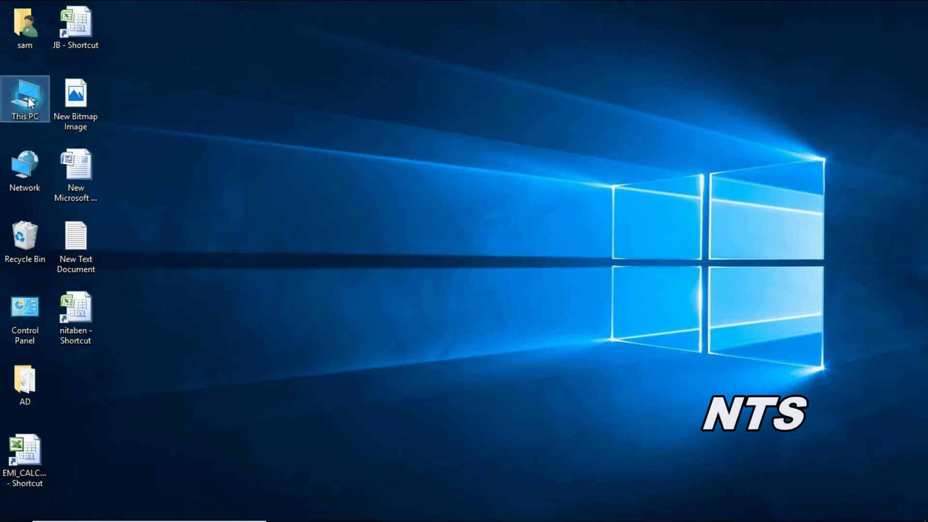
double_click(25, 99)
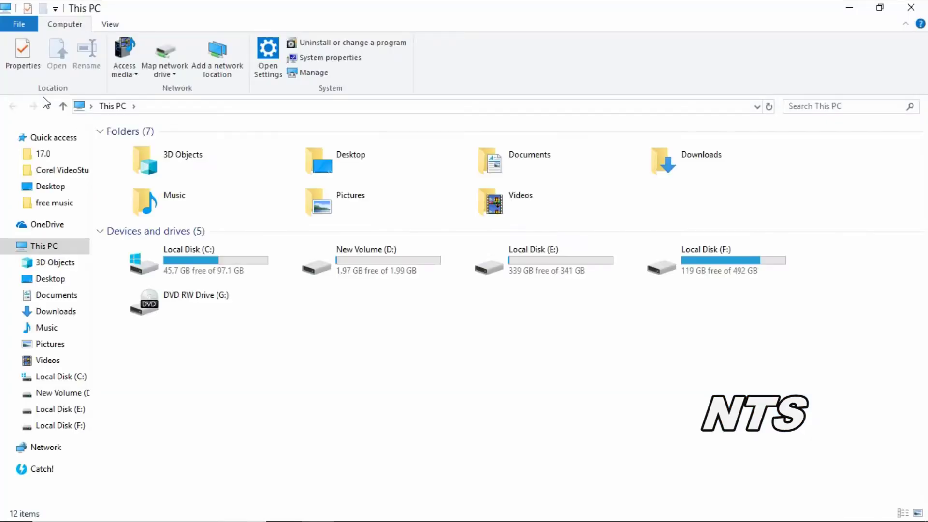
double_click(416, 264)
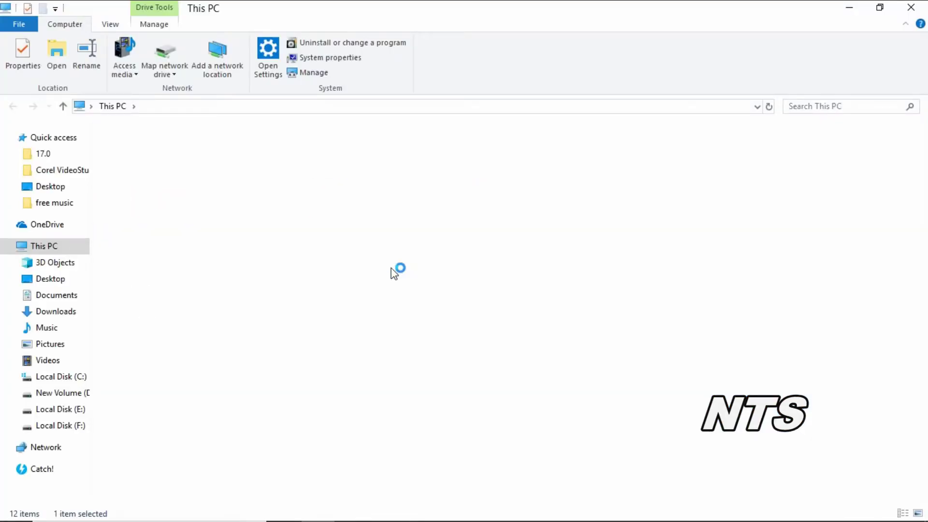
click(11, 108)
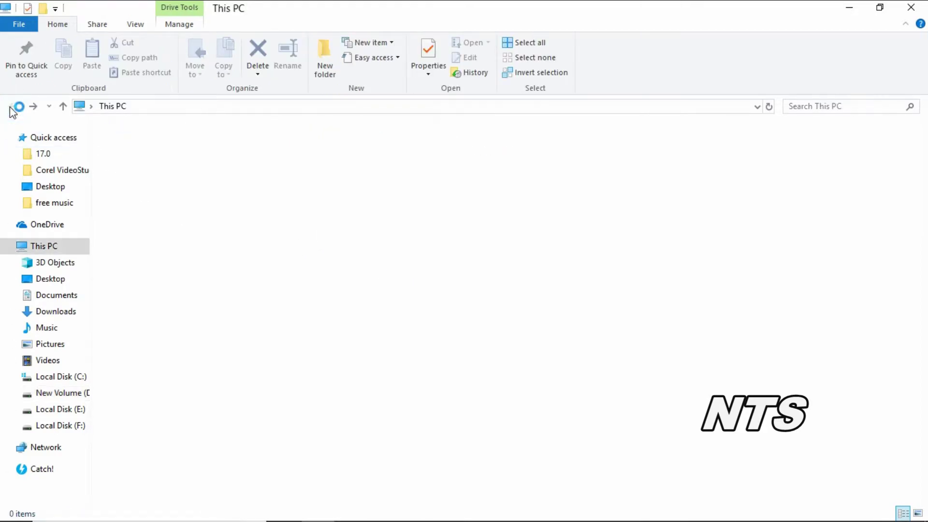
Copy the MY Data folder from the 17.0 folder inside Documents, Corel VideoStudio Pro
click(61, 295)
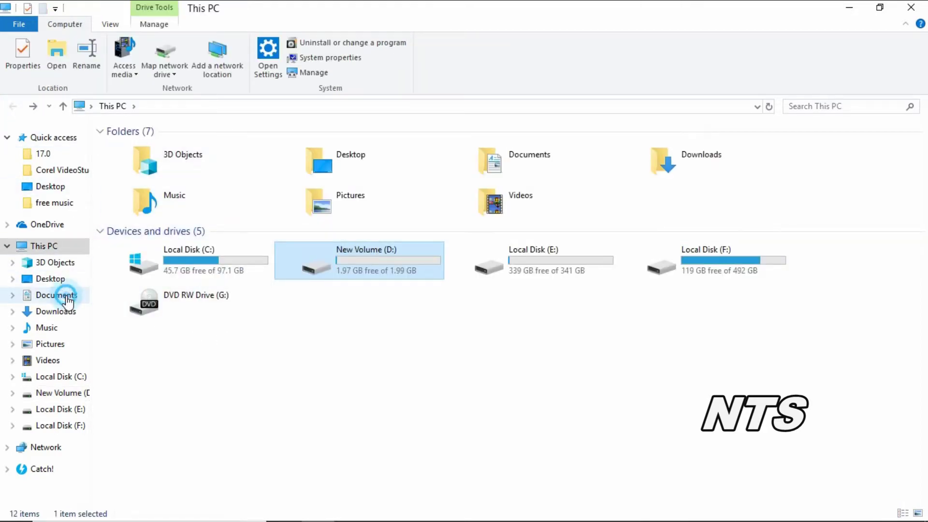
double_click(286, 188)
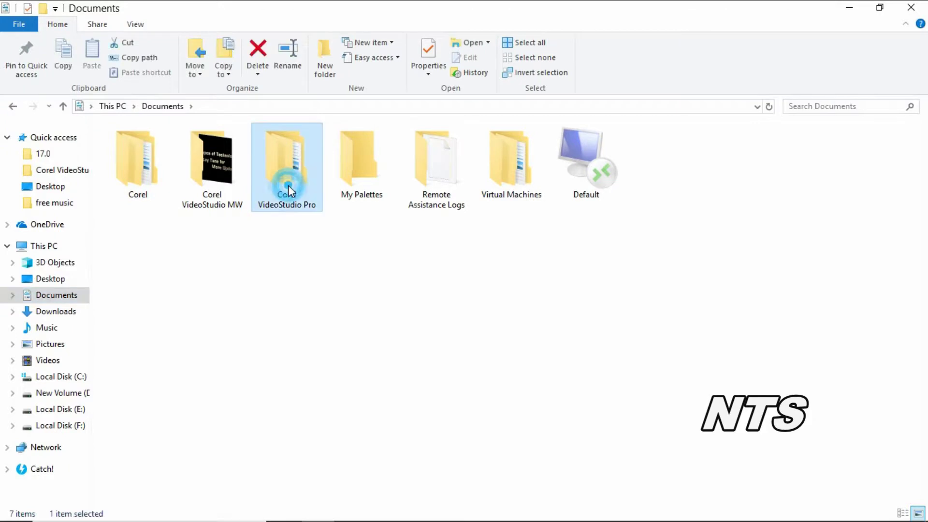
click(127, 151)
double_click(126, 151)
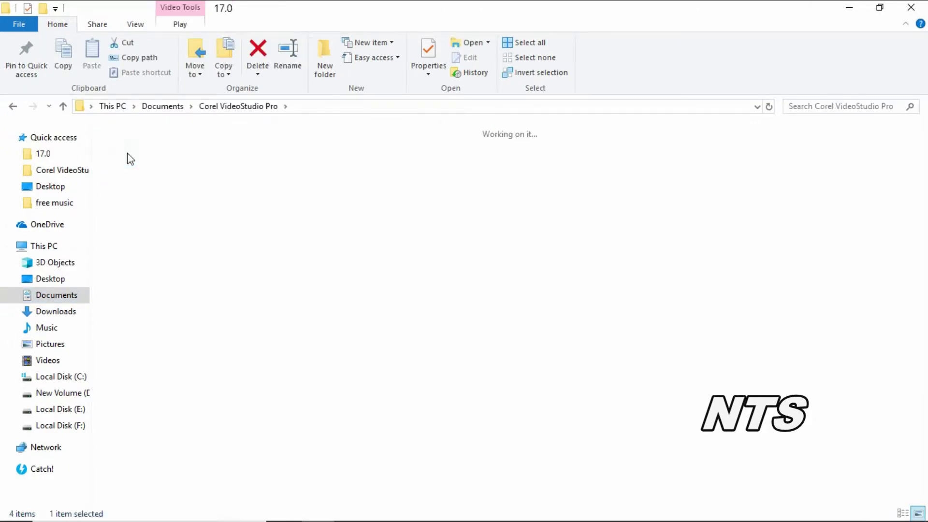
click(144, 175)
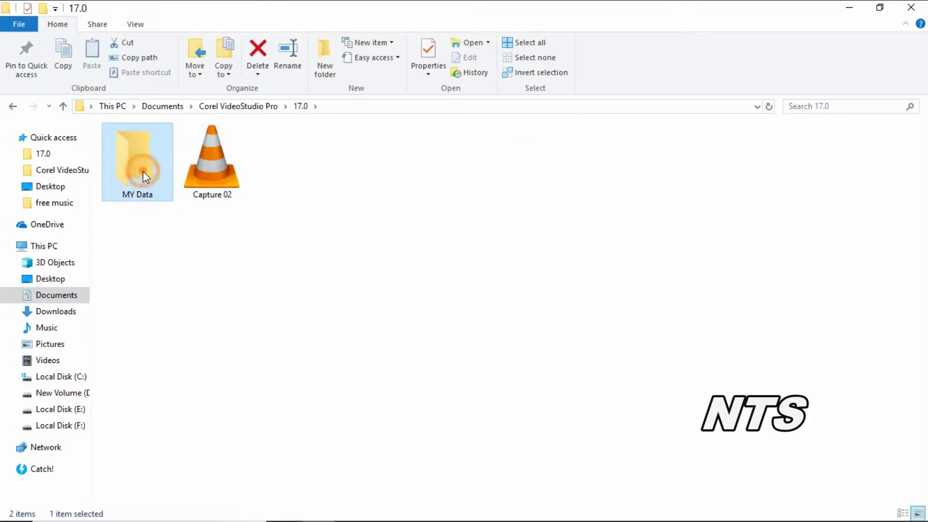
right_click(144, 175)
click(191, 421)
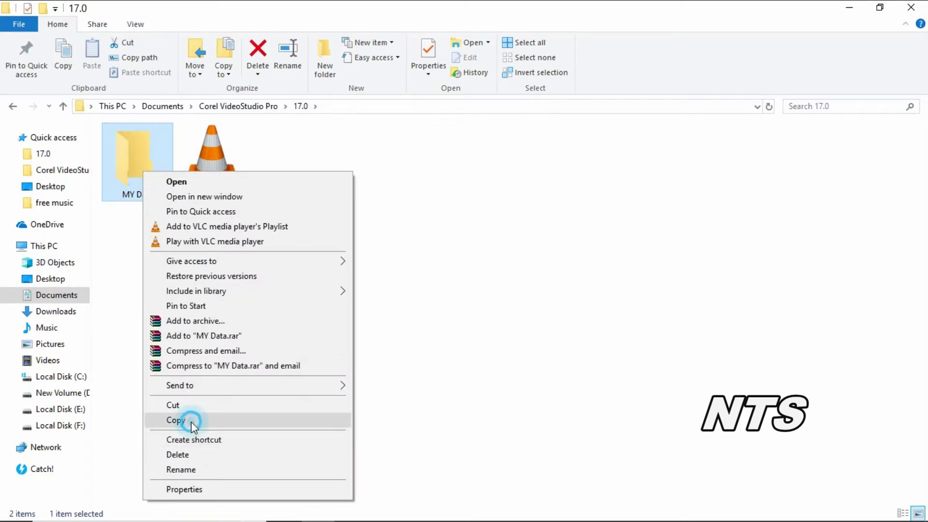
Paste the copied MY Data folder into New Volume (D:)
click(854, 14)
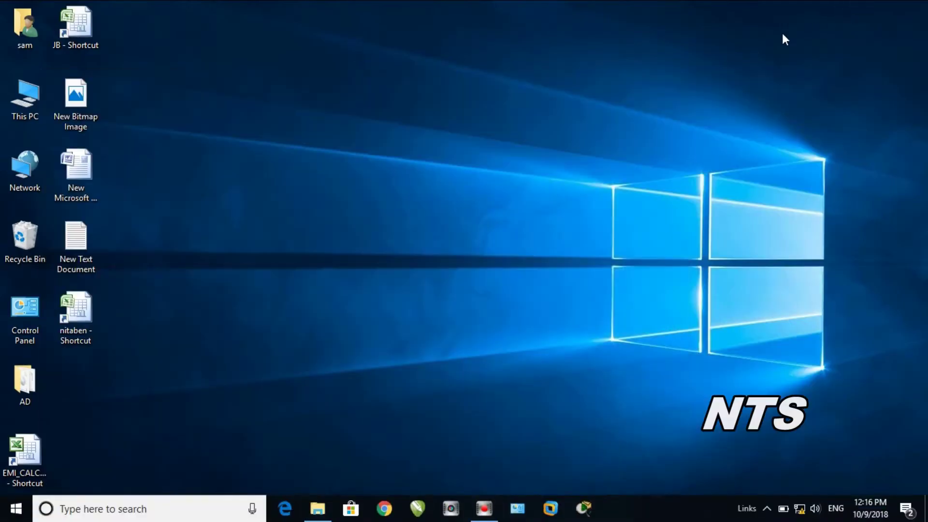
click(318, 508)
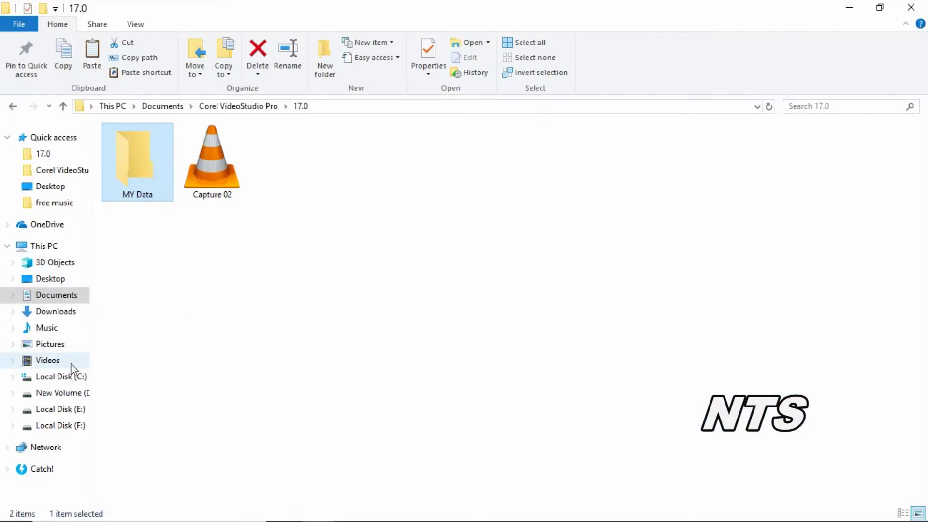
click(80, 393)
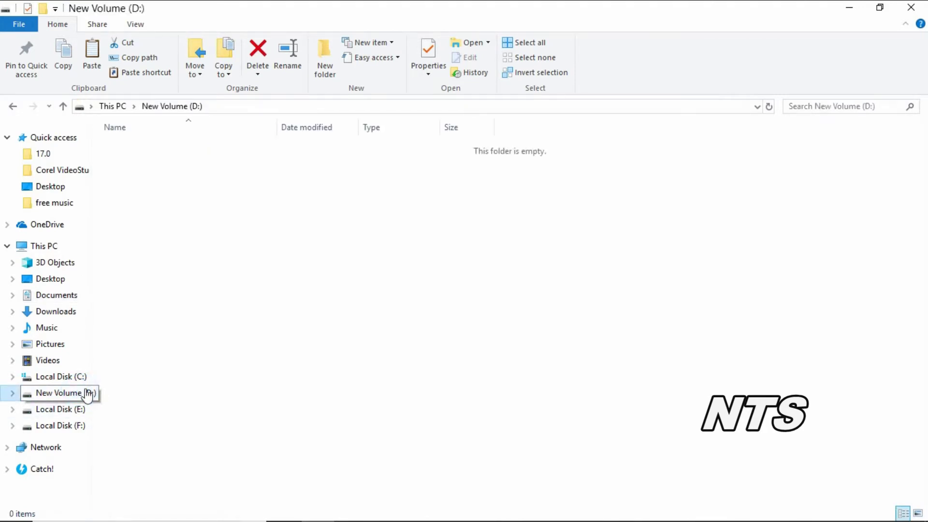
right_click(292, 259)
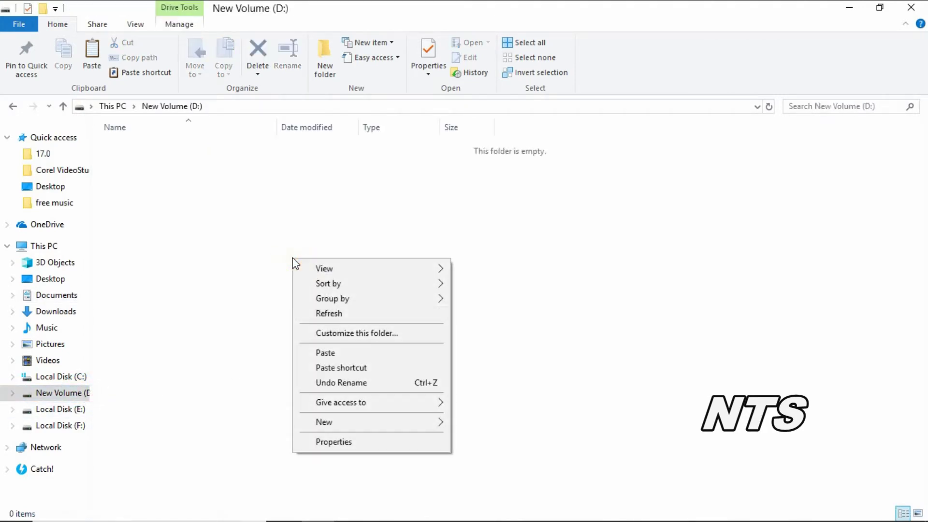
click(344, 353)
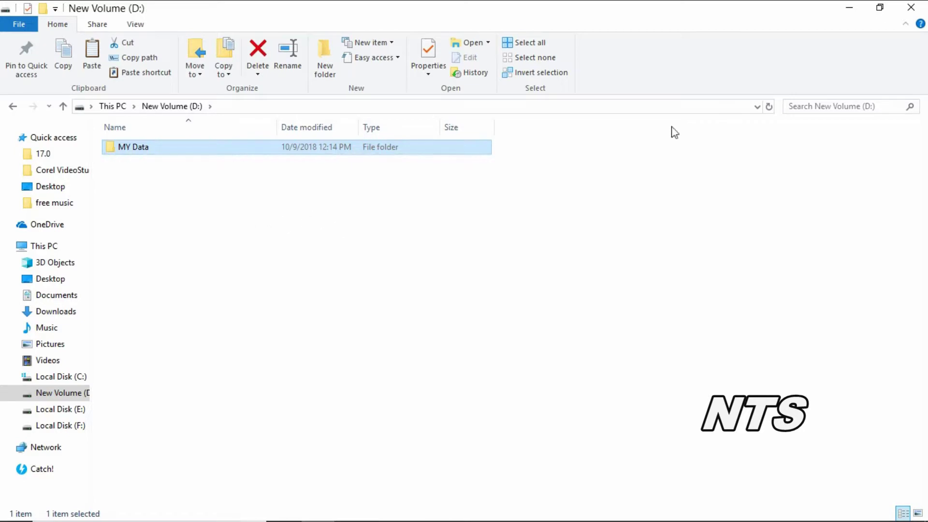
Open Computer Management alongside a reduced File Explorer window, and go up to This PC in File Explorer
click(880, 7)
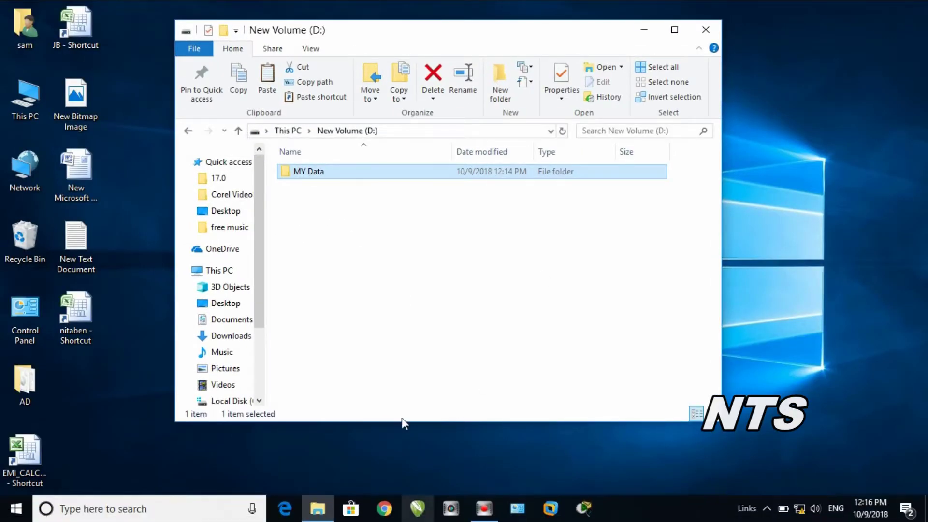
drag(450, 38, 658, 31)
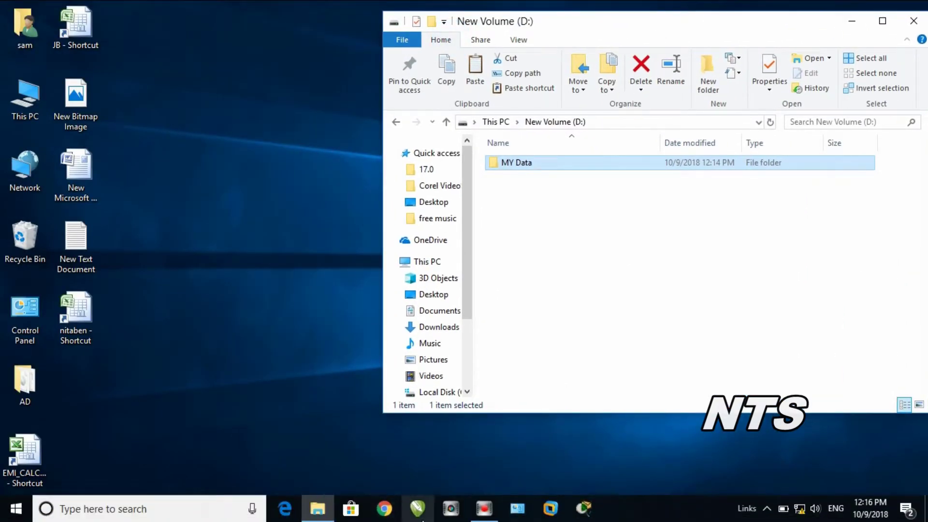
right_click(19, 99)
click(83, 138)
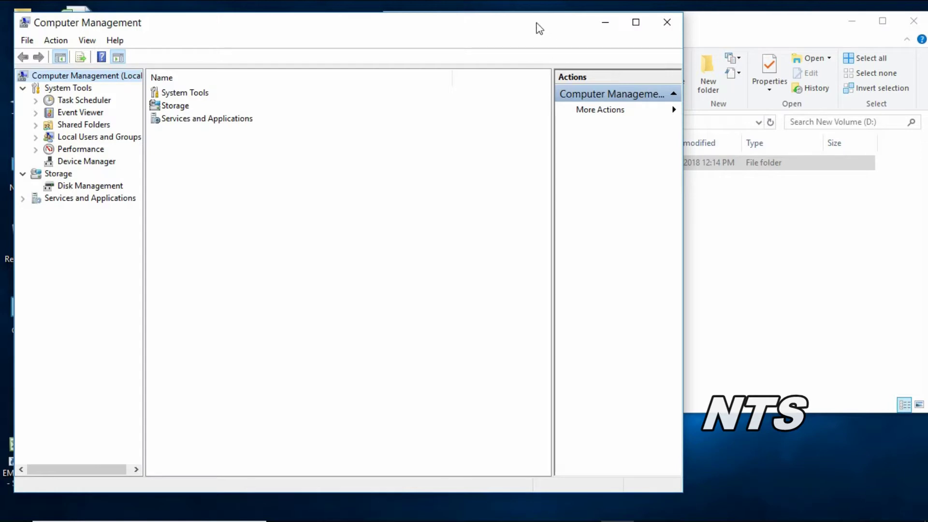
drag(540, 29, 799, 233)
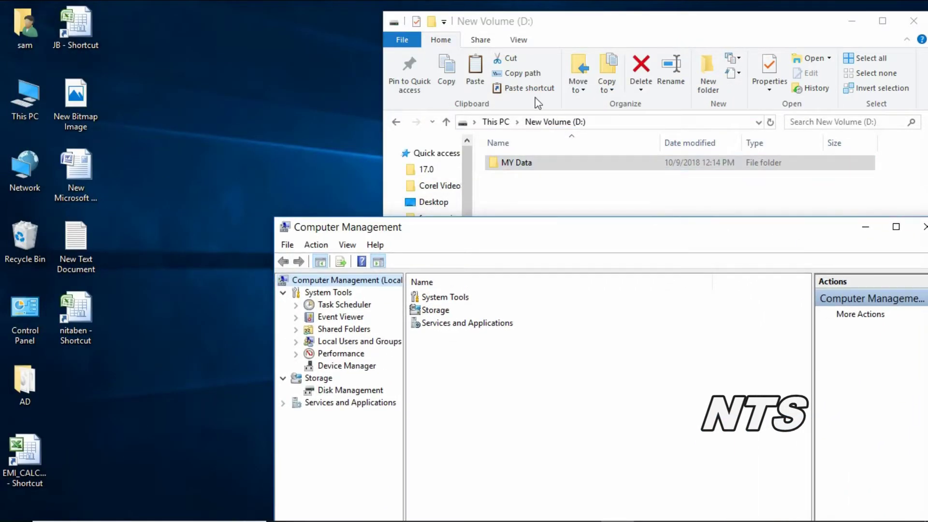
click(447, 122)
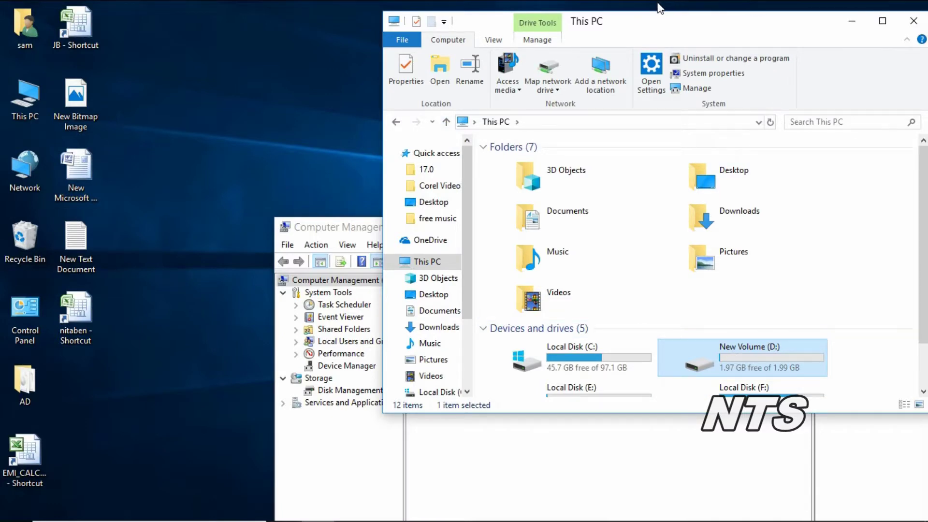
Bring the Computer Management window to the front and maximize it
click(377, 218)
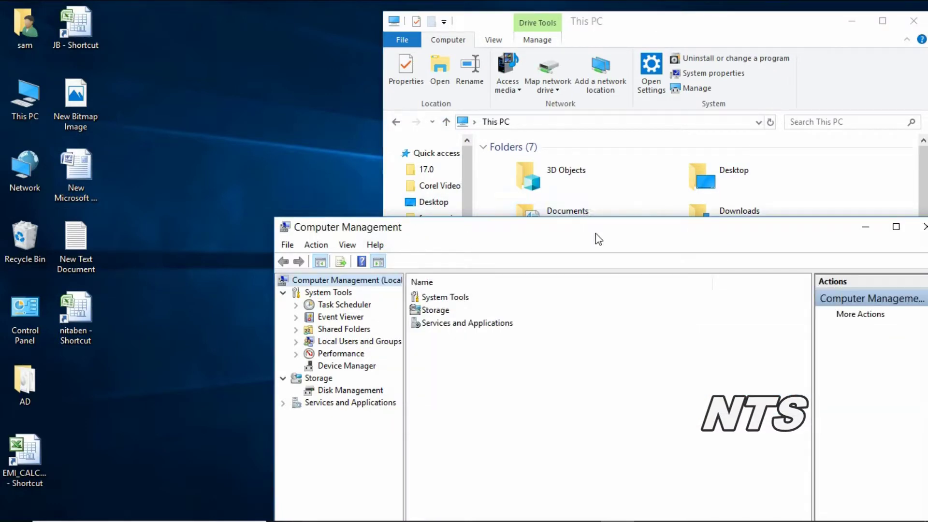
drag(596, 232, 378, 200)
drag(371, 166, 321, 5)
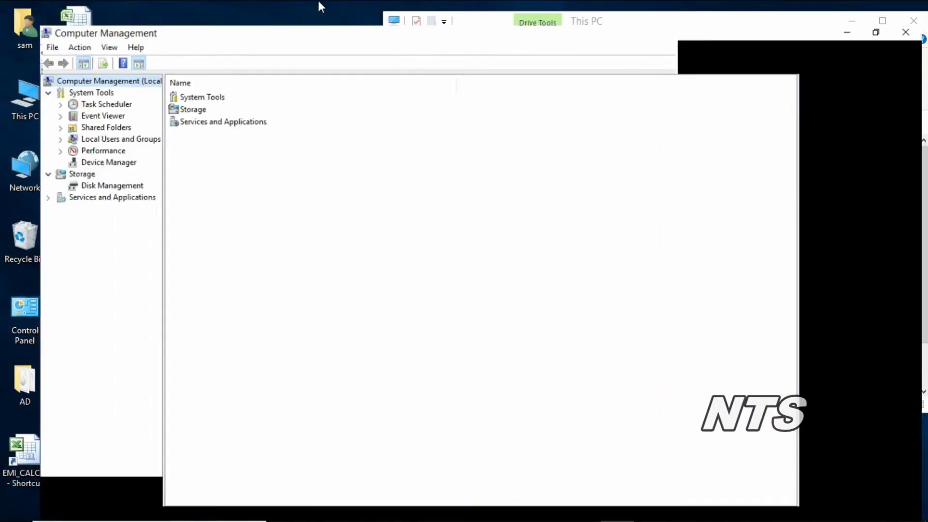
click(881, 8)
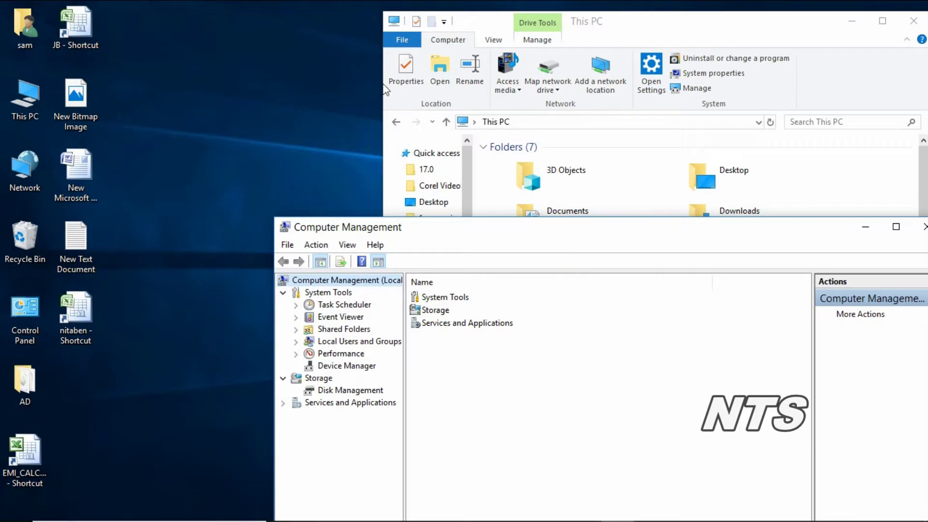
click(375, 244)
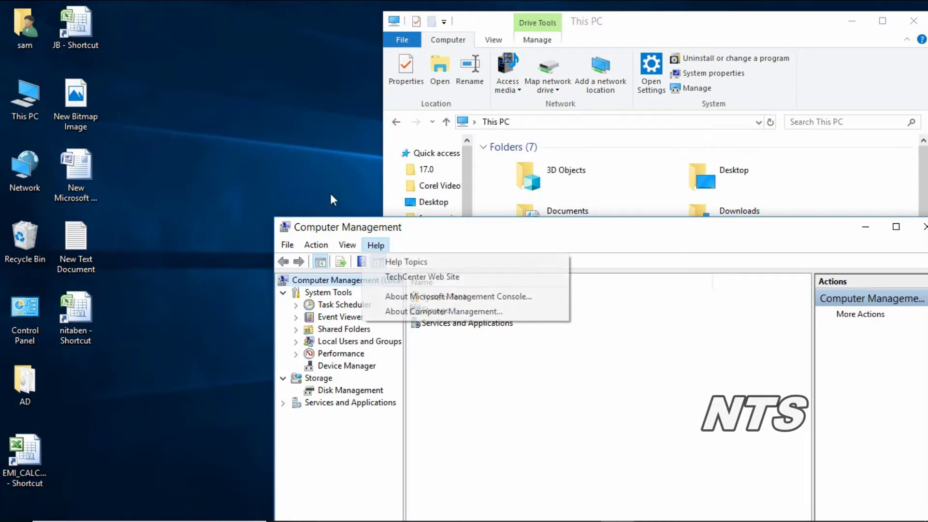
drag(311, 224, 105, 12)
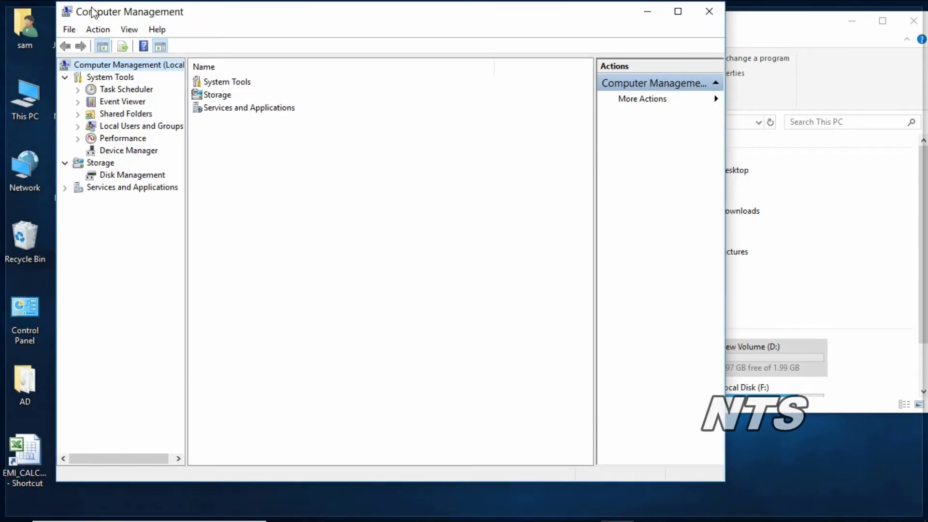
double_click(106, 13)
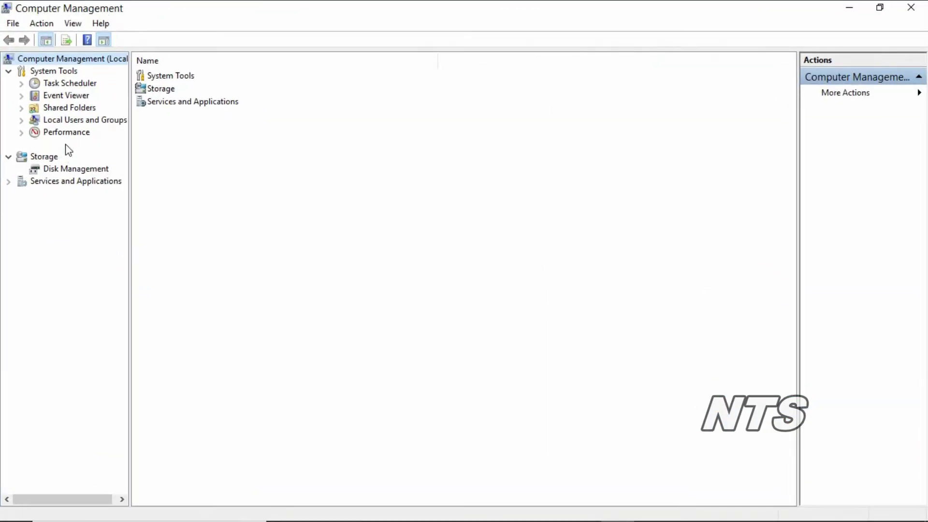
Detach the virtual hard disk E:\My Data.vhd (Disk 1) in Disk Management
click(64, 144)
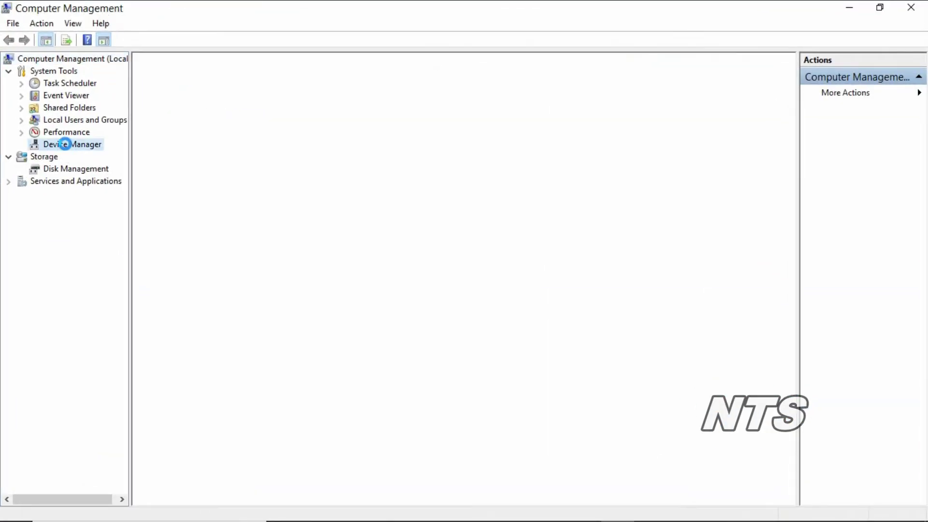
click(101, 170)
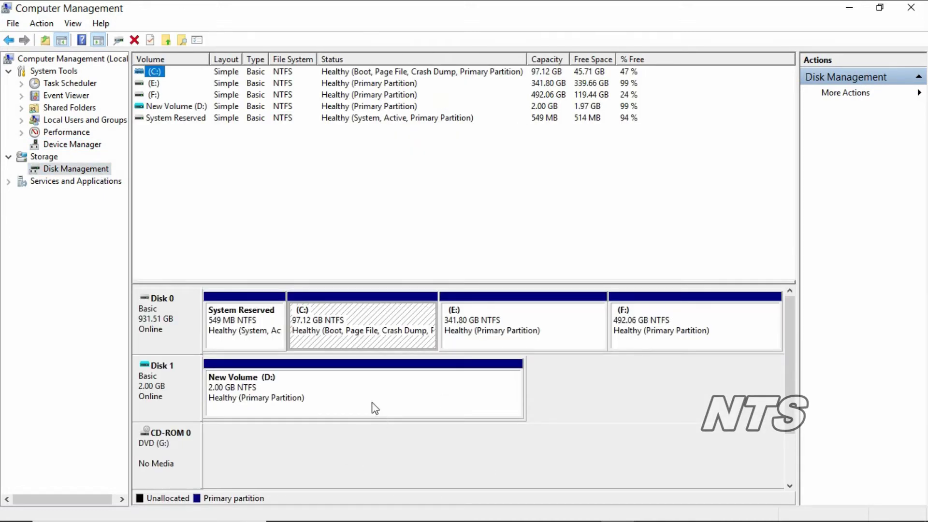
right_click(356, 402)
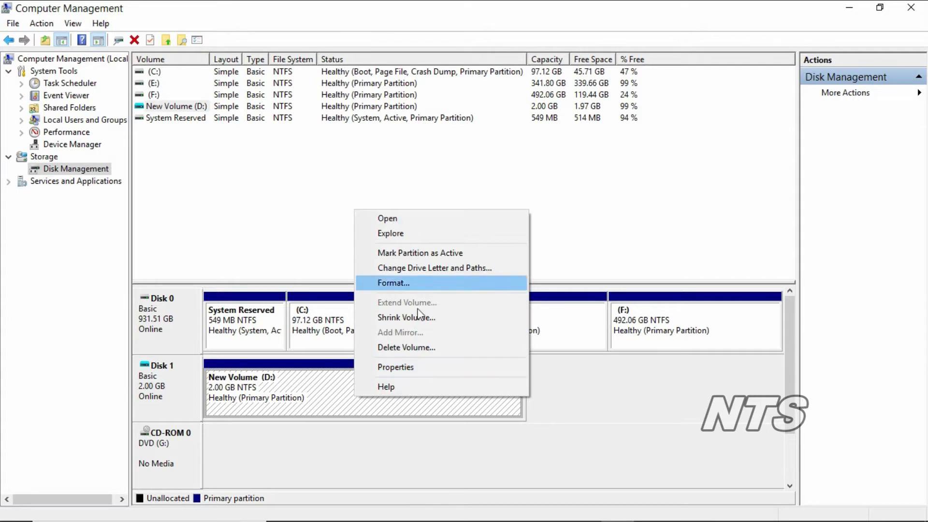
right_click(179, 393)
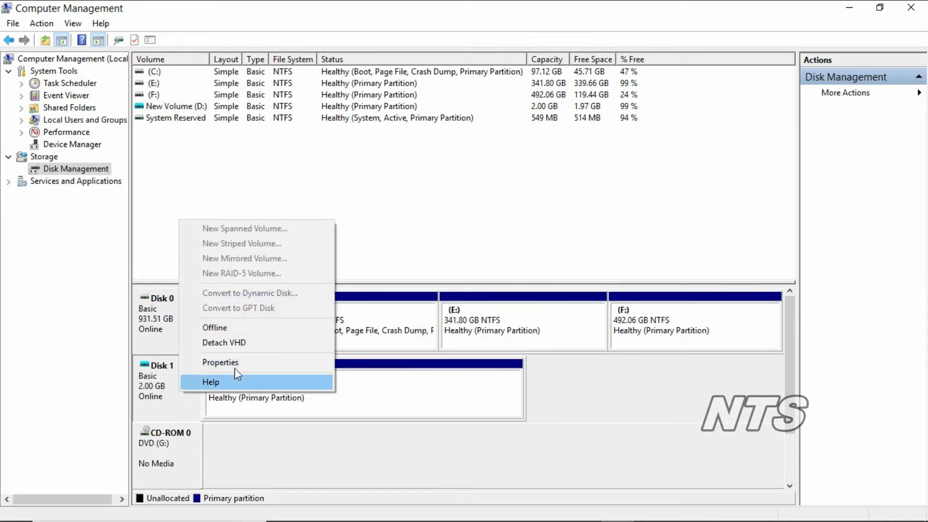
click(245, 344)
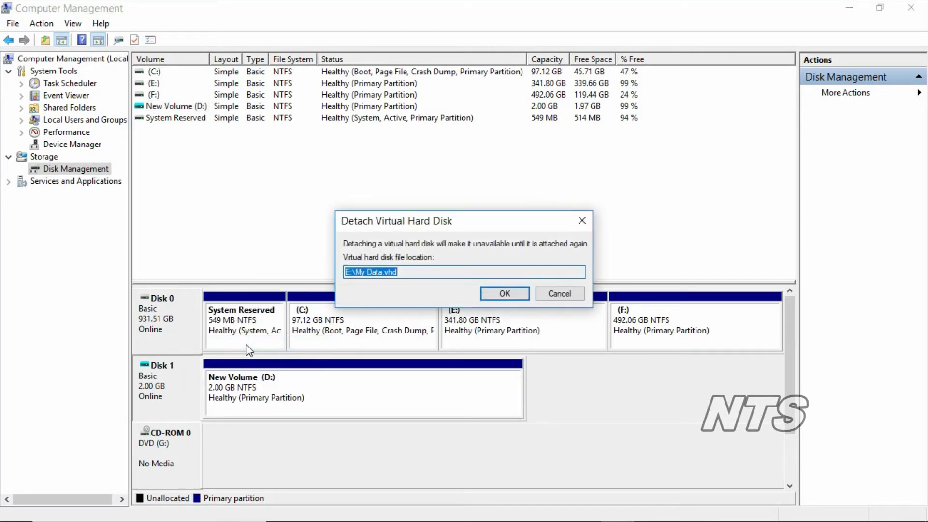
click(505, 293)
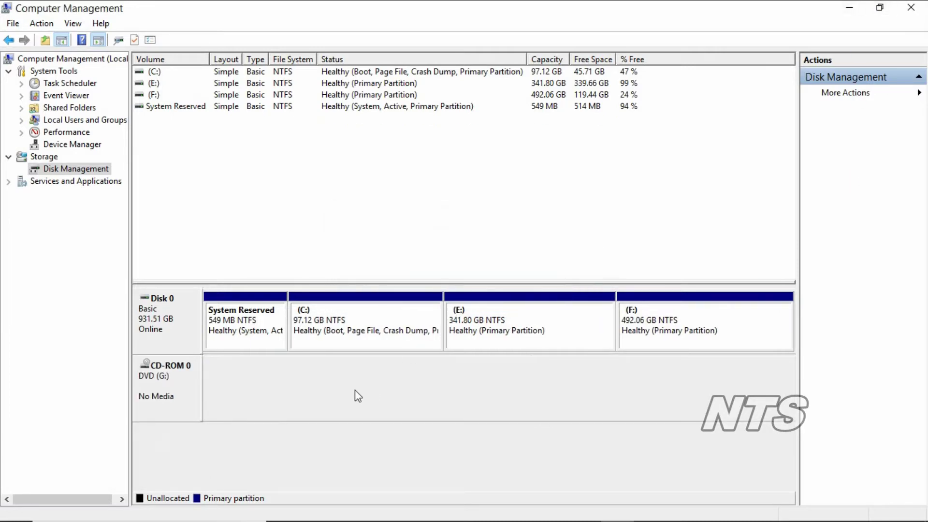
Minimize Computer Management and check the drives listed in This PC, refreshing the view
click(849, 8)
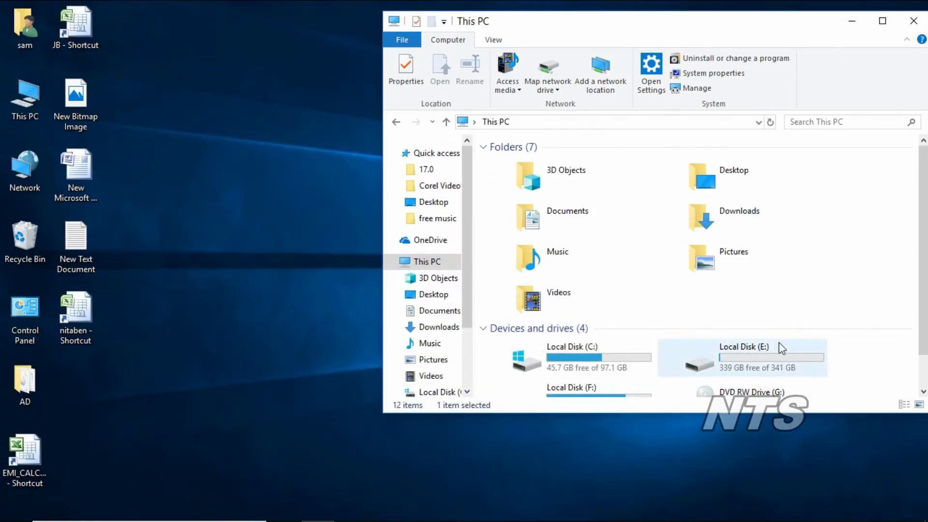
click(881, 22)
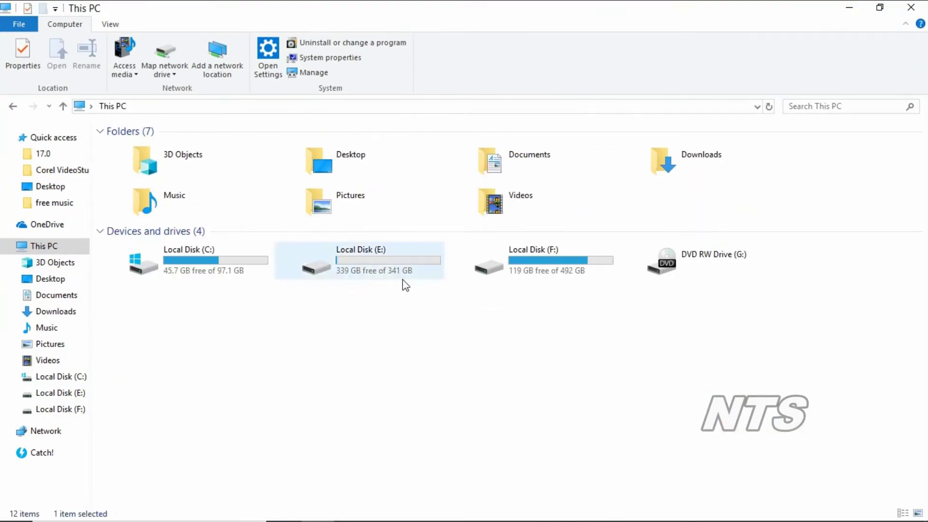
right_click(559, 375)
click(604, 271)
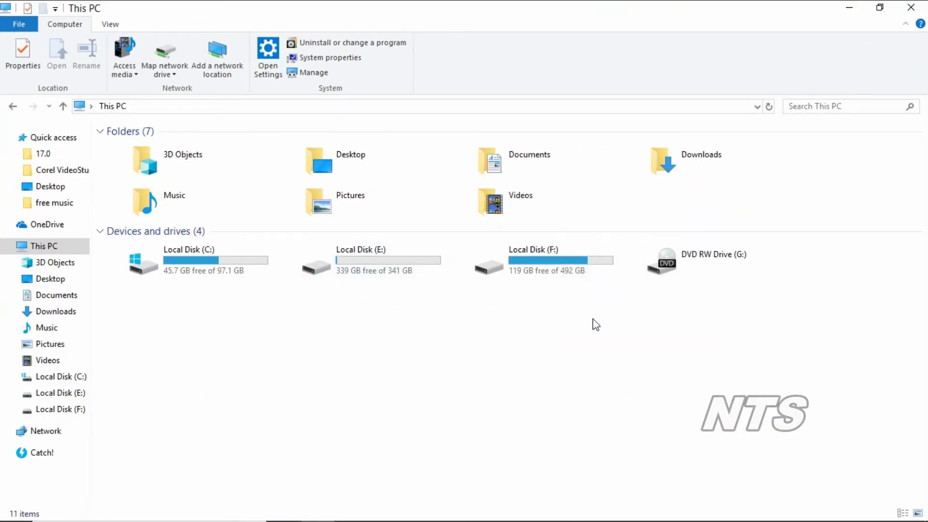
right_click(547, 341)
click(588, 396)
click(875, 11)
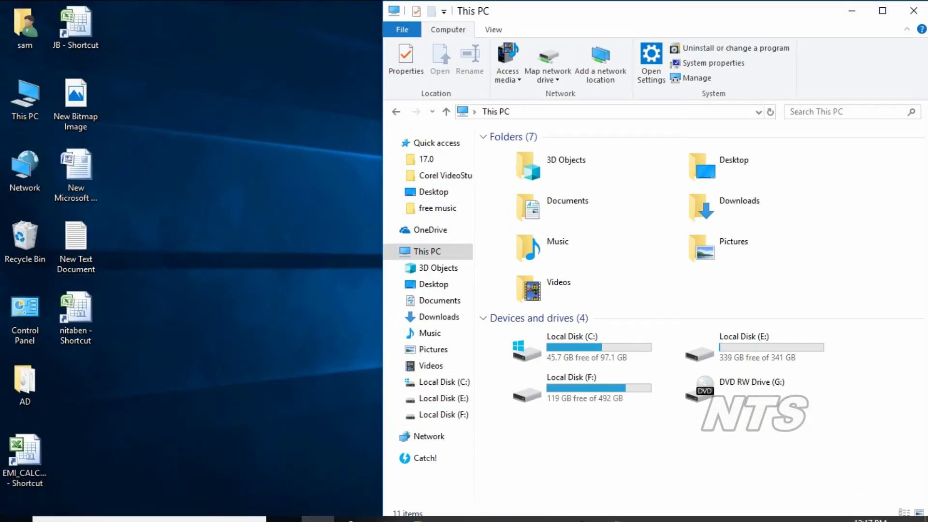
Return to Disk Management and attach the virtual hard disk file E:\My Data.vhd
click(617, 508)
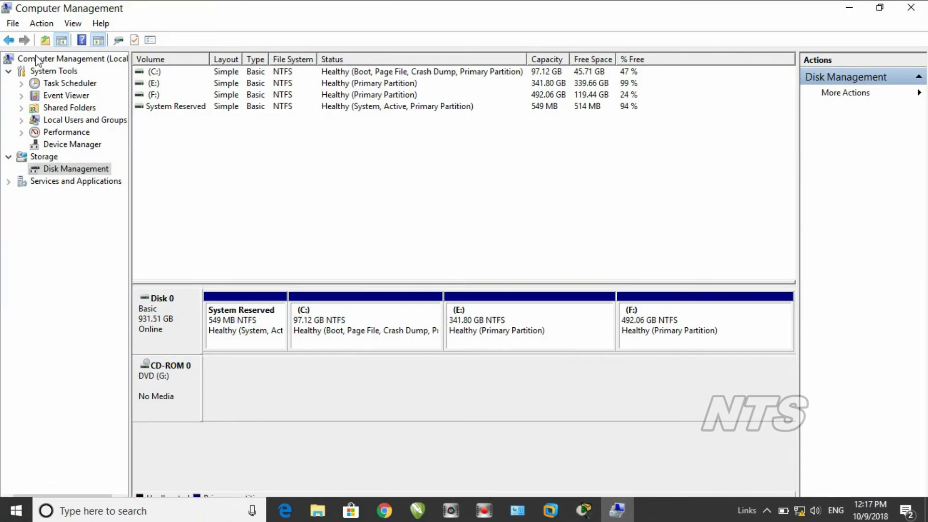
click(40, 24)
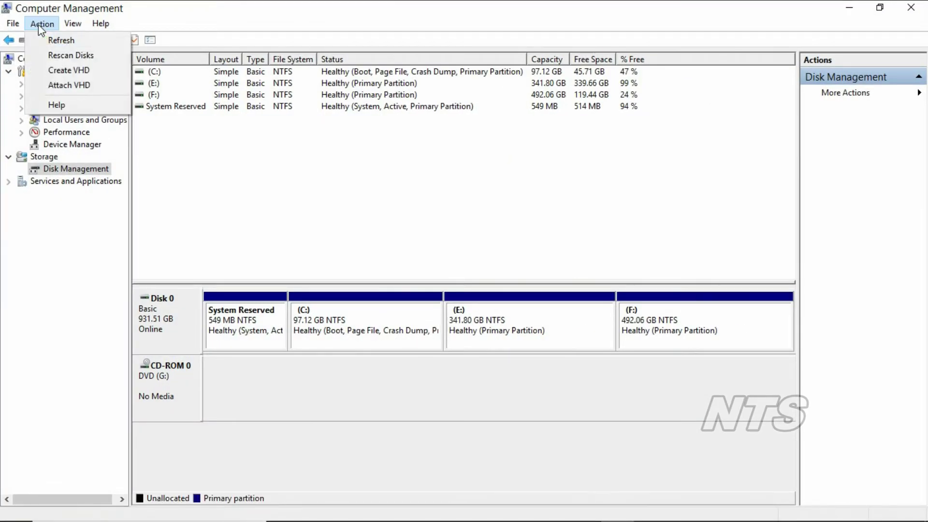
click(78, 87)
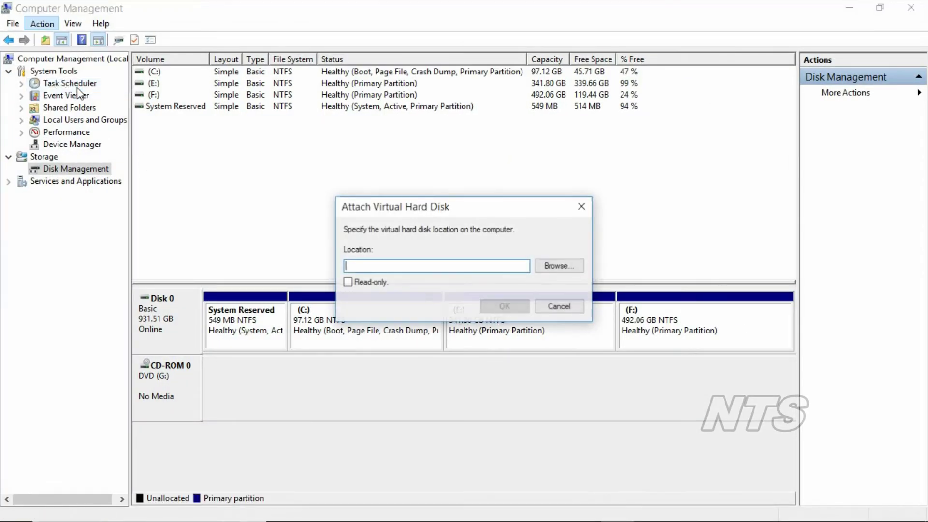
click(565, 267)
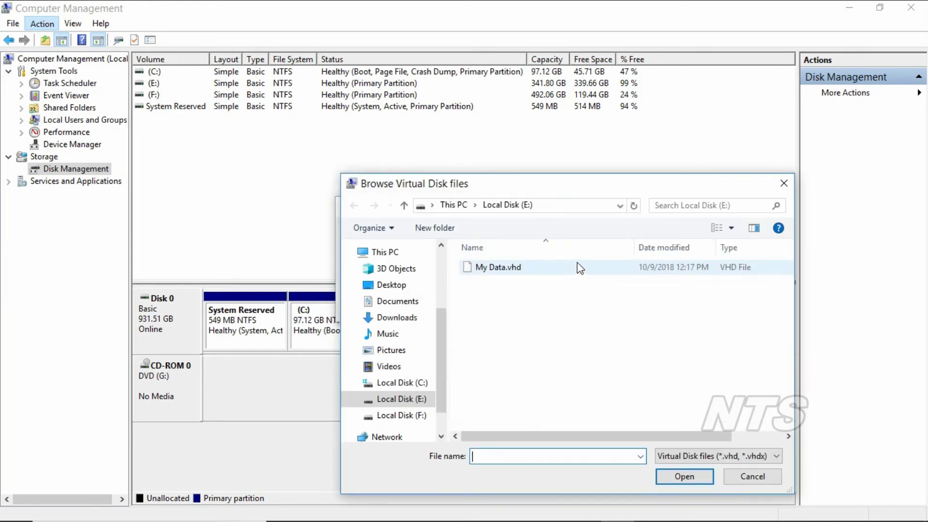
click(503, 269)
click(692, 479)
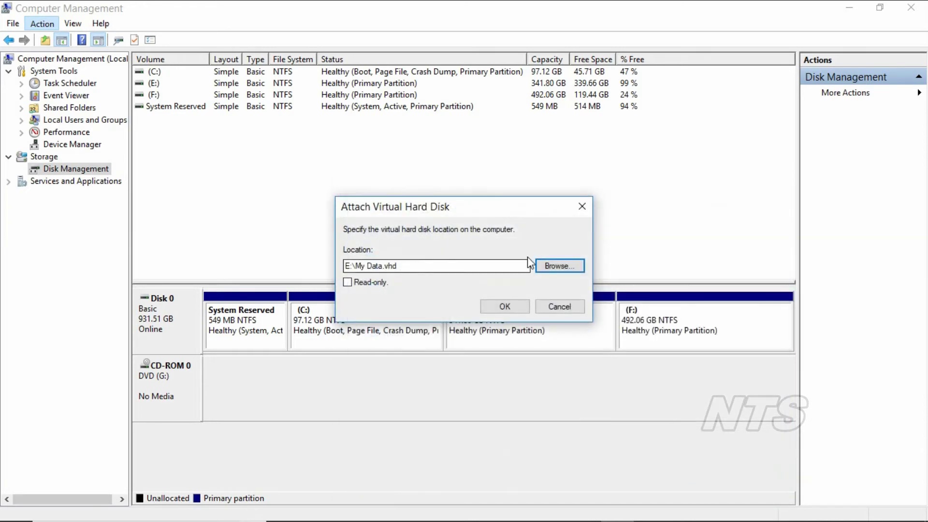
click(503, 308)
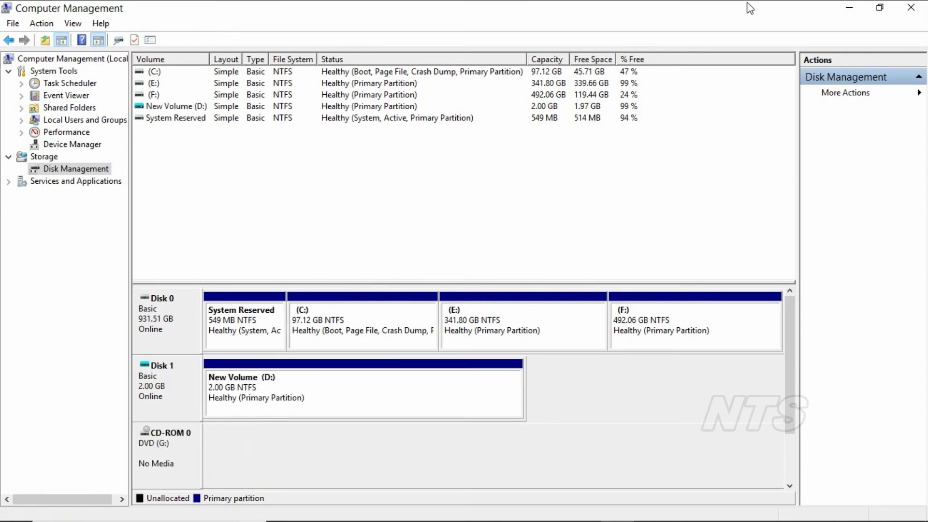
Minimize Computer Management, open New Volume (D:) from This PC to check it, and close File Explorer
click(855, 8)
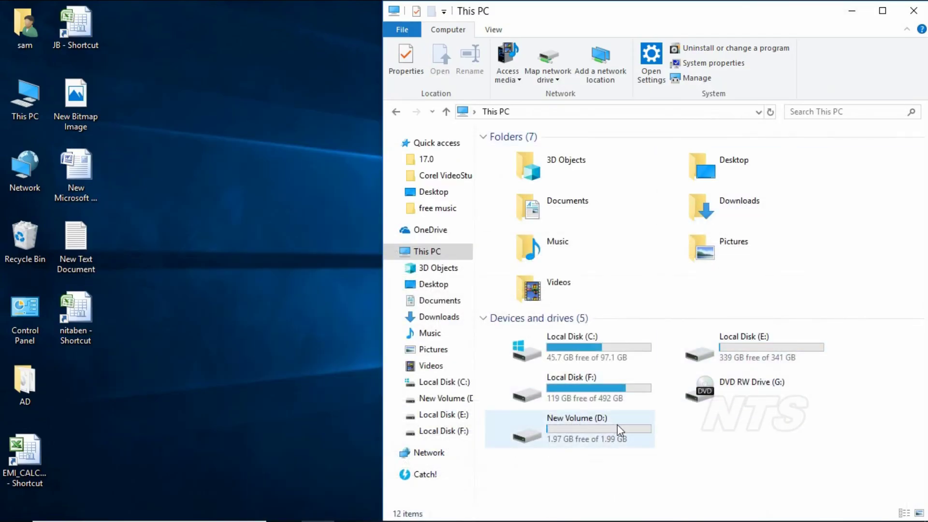
double_click(616, 425)
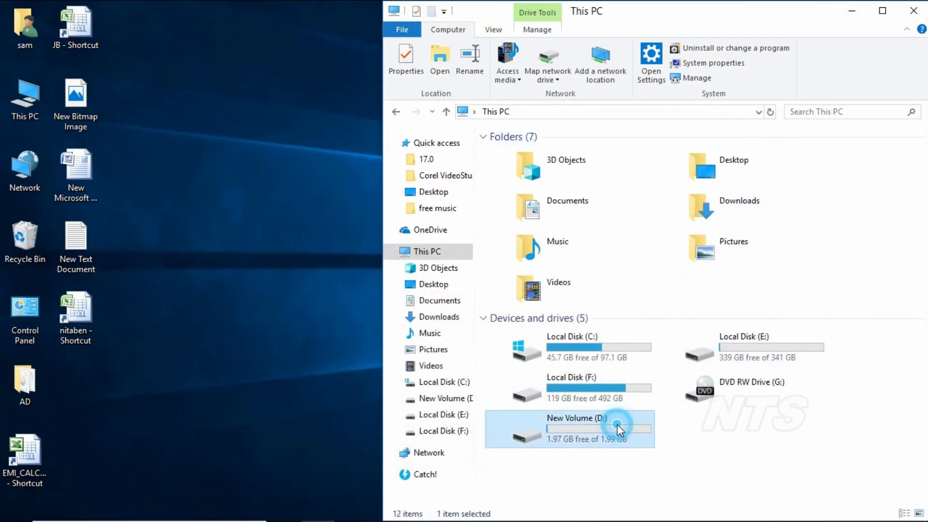
click(919, 9)
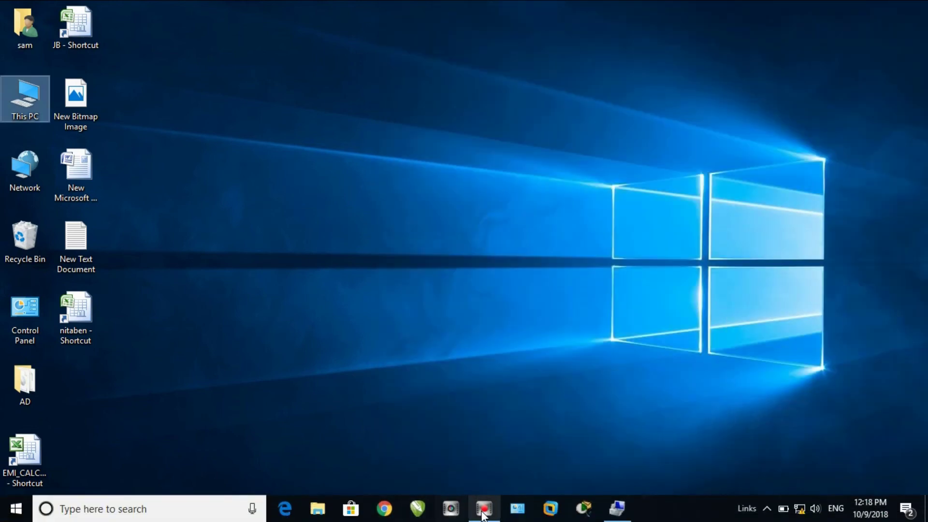